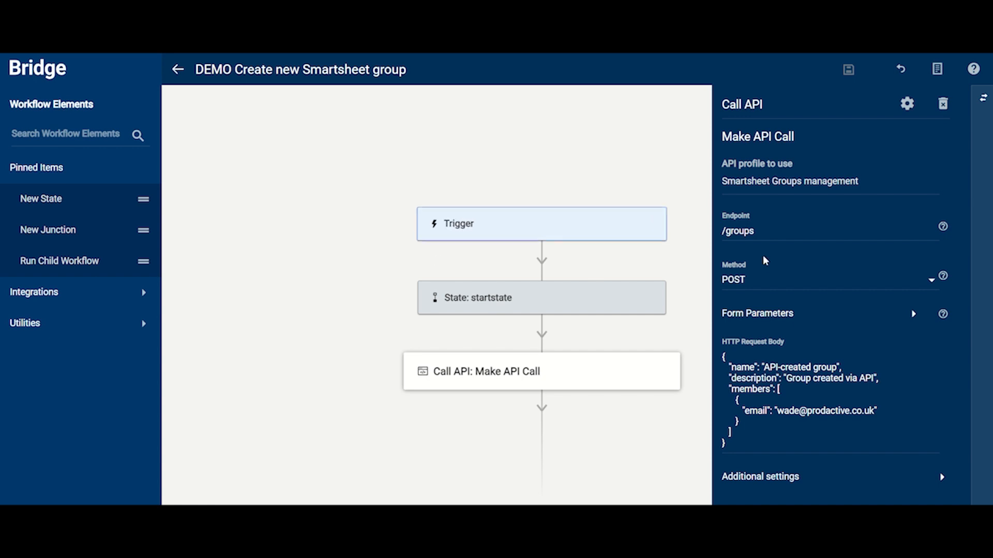
Step: Review the Make API Call settings for creating a group, including the endpoint and the member entry in the HTTP request body
left_click(763, 234)
left_click(762, 234)
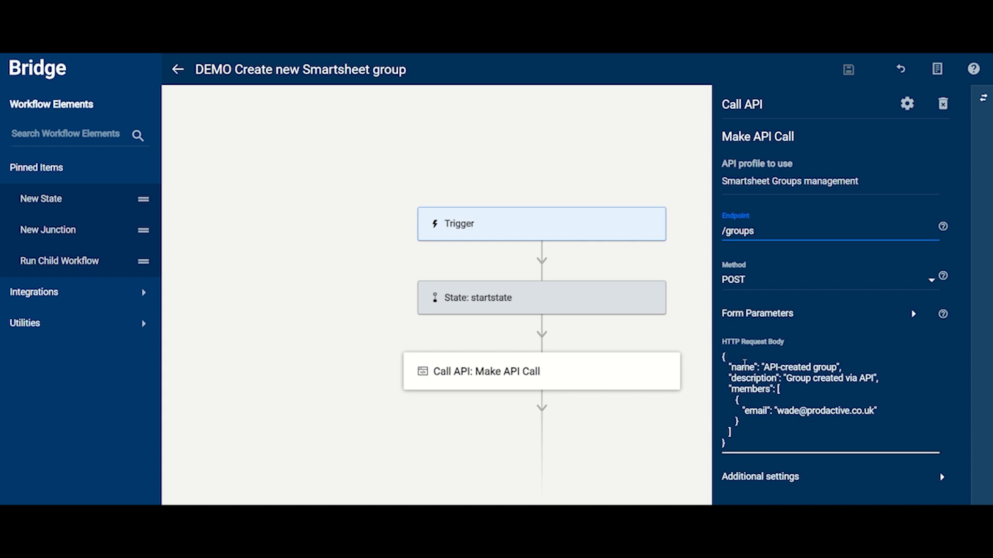
left_click_drag(742, 411, 880, 413)
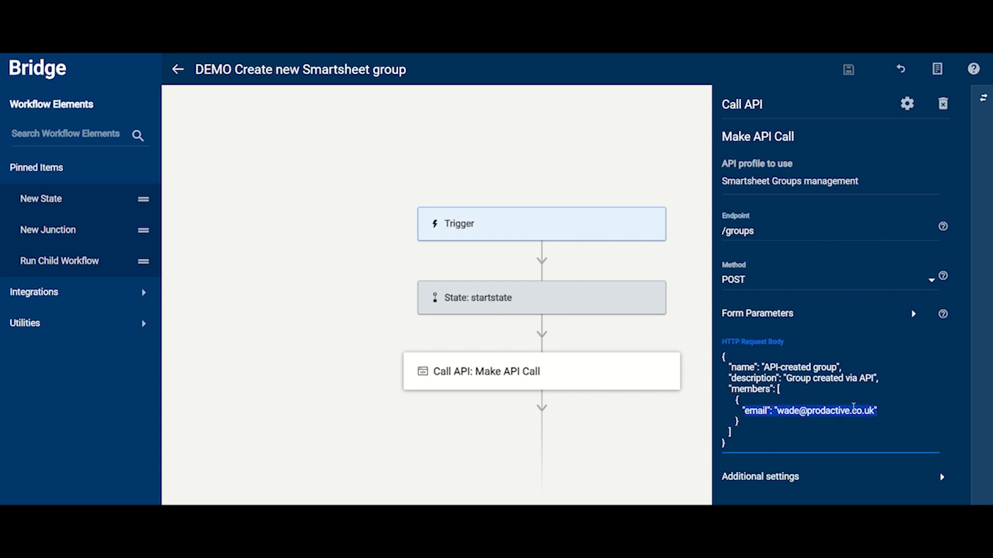
scroll(853, 407, "down", 1)
scroll(852, 403, "down", 1)
scroll(842, 367, "up", 2)
left_click(863, 365)
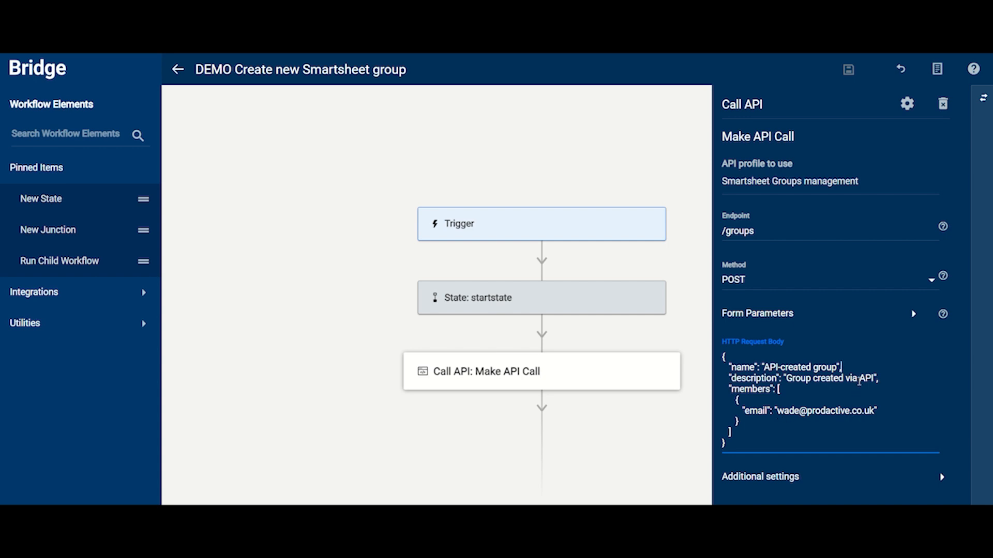
Step: Run the DEMO Create new Smartsheet group workflow from the run log and refresh the list of runs
left_click(979, 103)
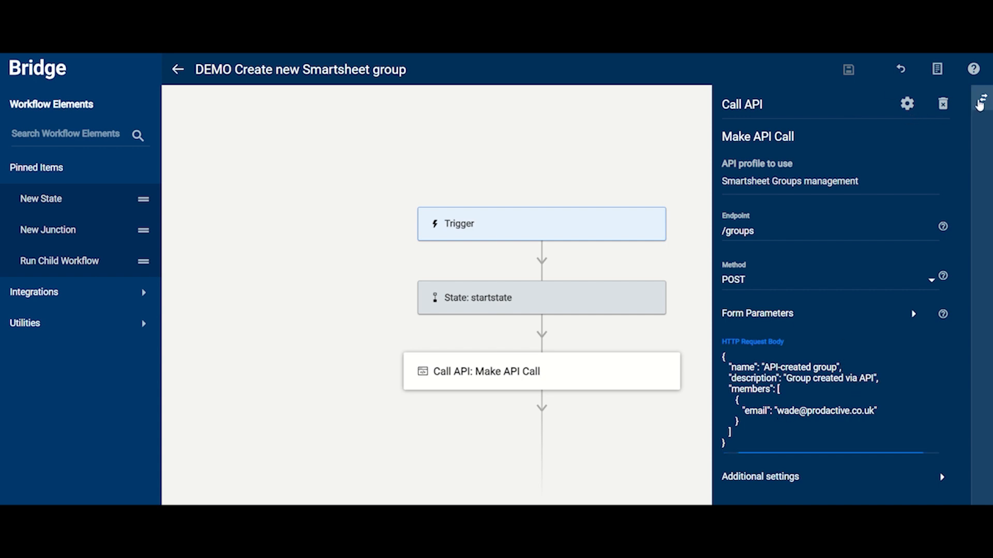
left_click(918, 132)
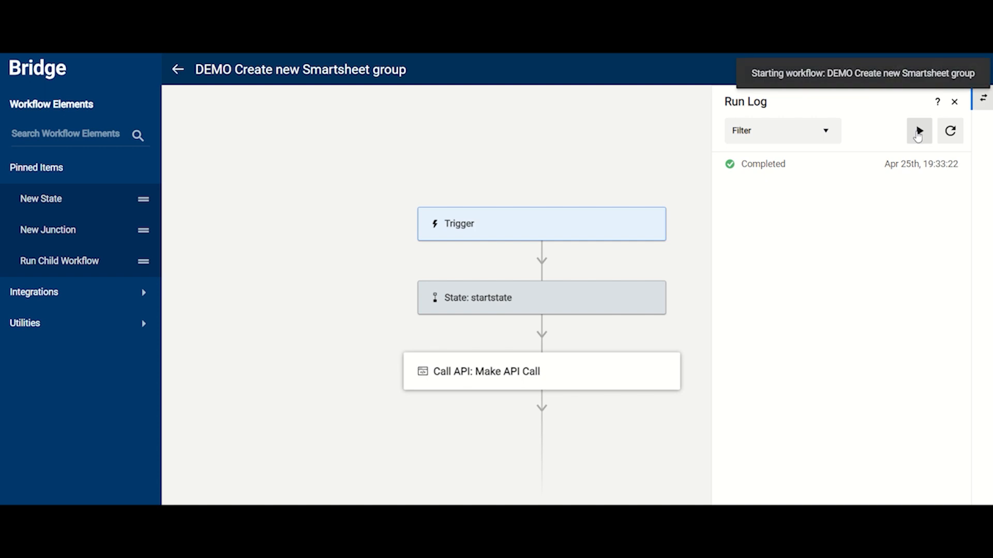
left_click(952, 137)
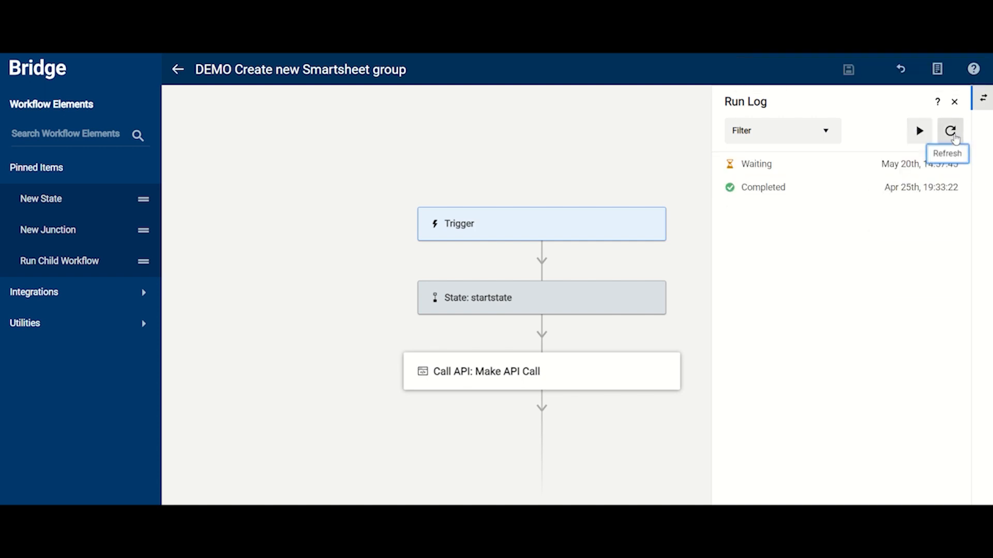
left_click(951, 134)
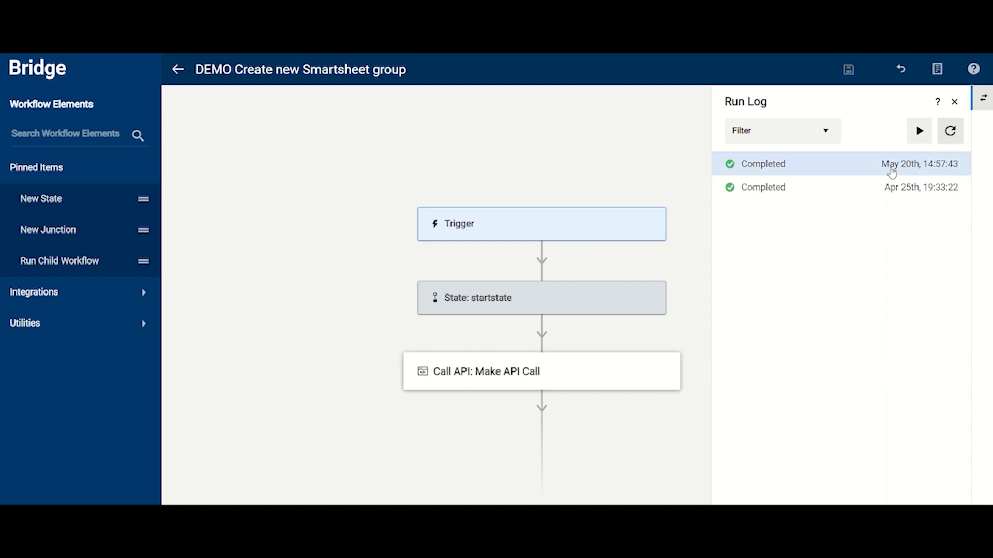
Step: Expand the newest run's Make API Call response down to its result and copy the JSON source of the new group's id
left_click(891, 172)
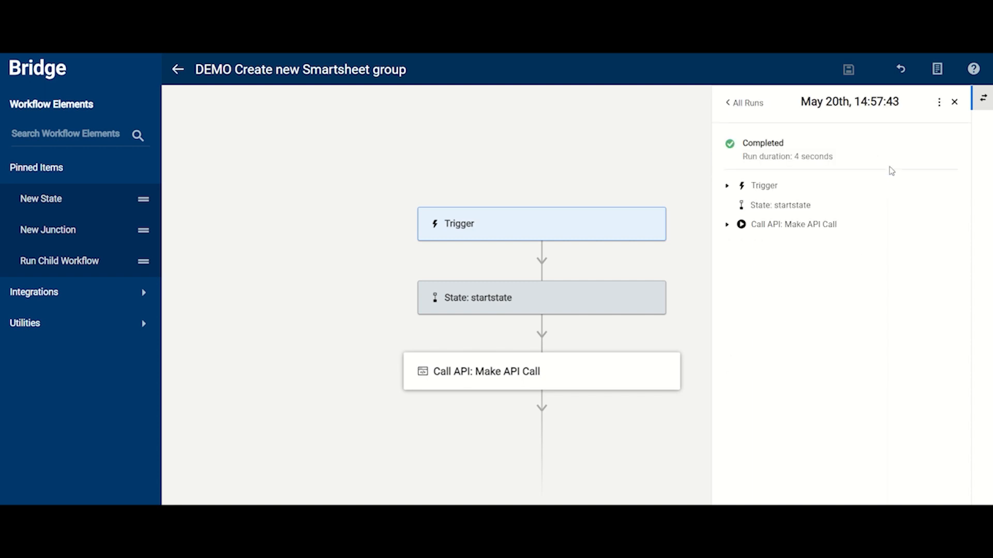
left_click(727, 226)
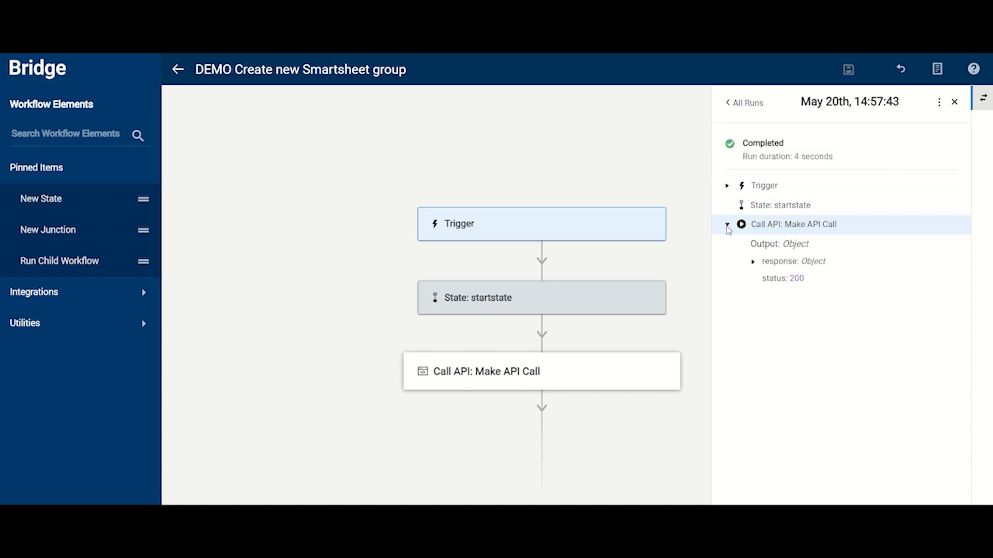
left_click(753, 262)
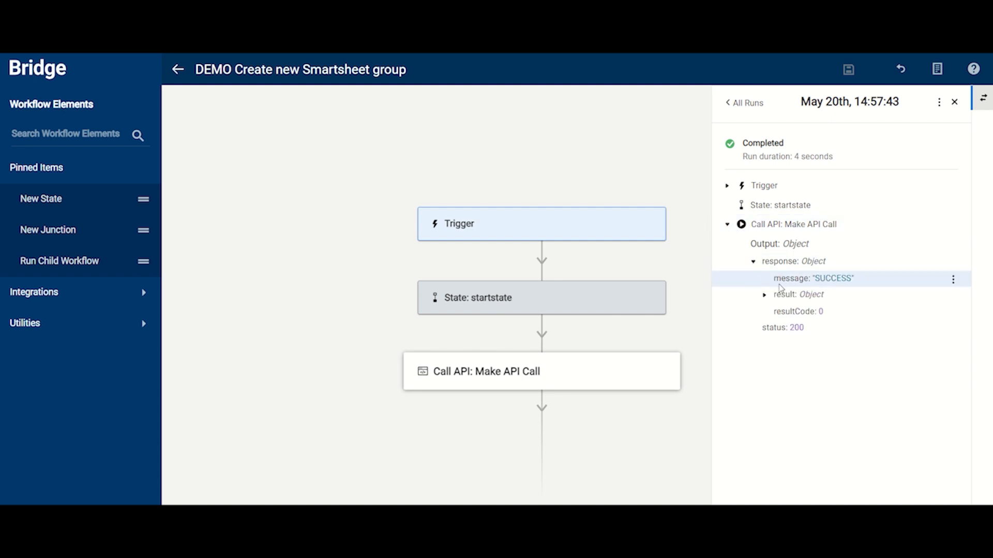
left_click(764, 296)
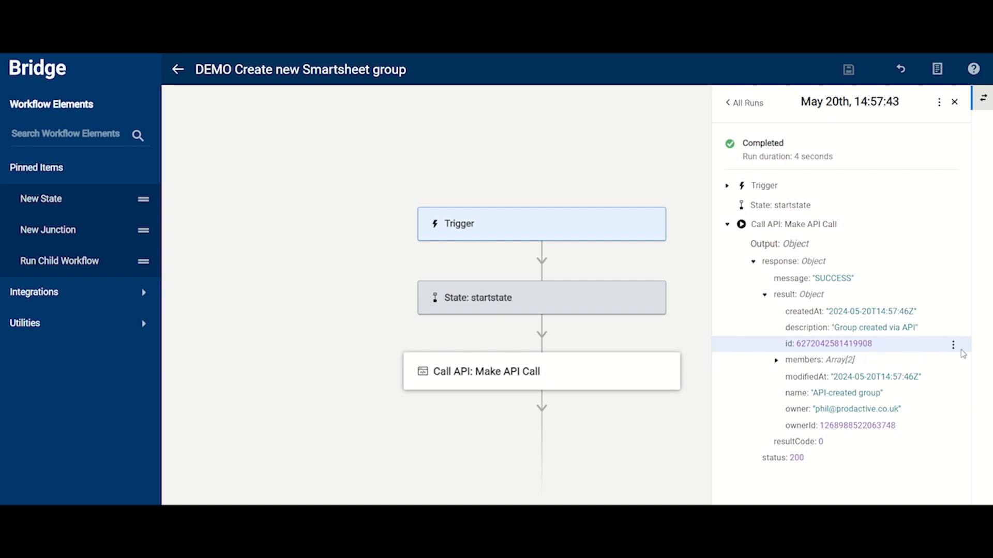
left_click(953, 347)
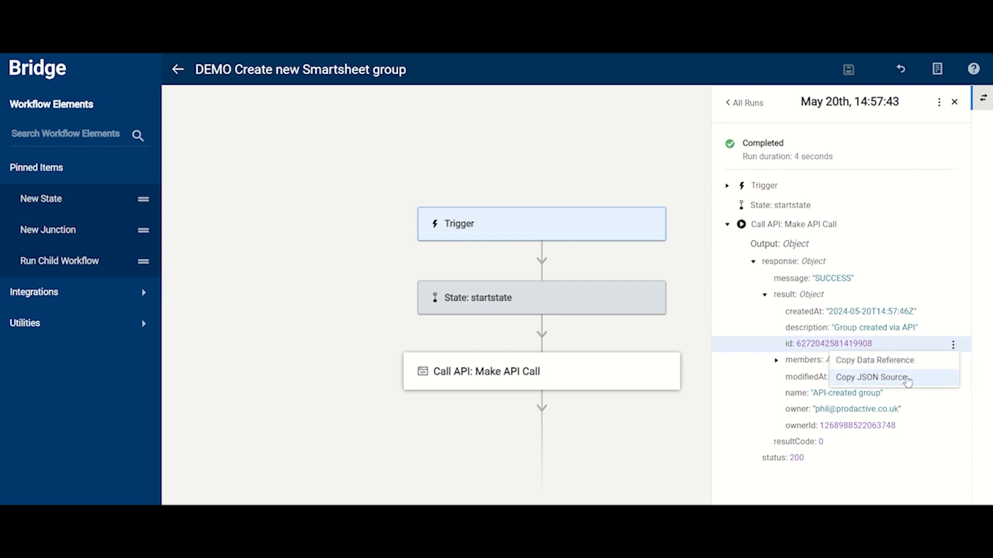
left_click(933, 382)
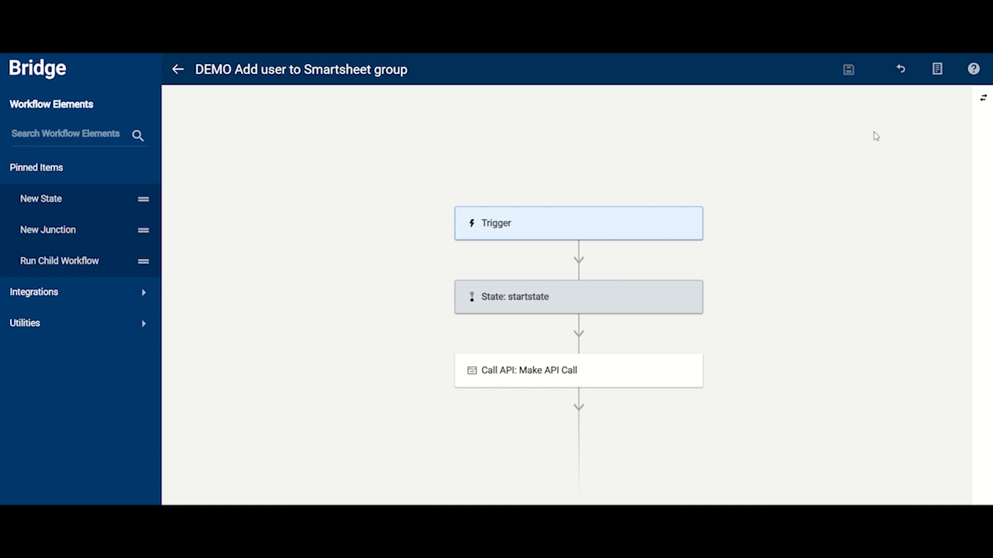
Step: Replace the group ID in the Add user workflow's API call endpoint with the copied ID and save the workflow
left_click(622, 368)
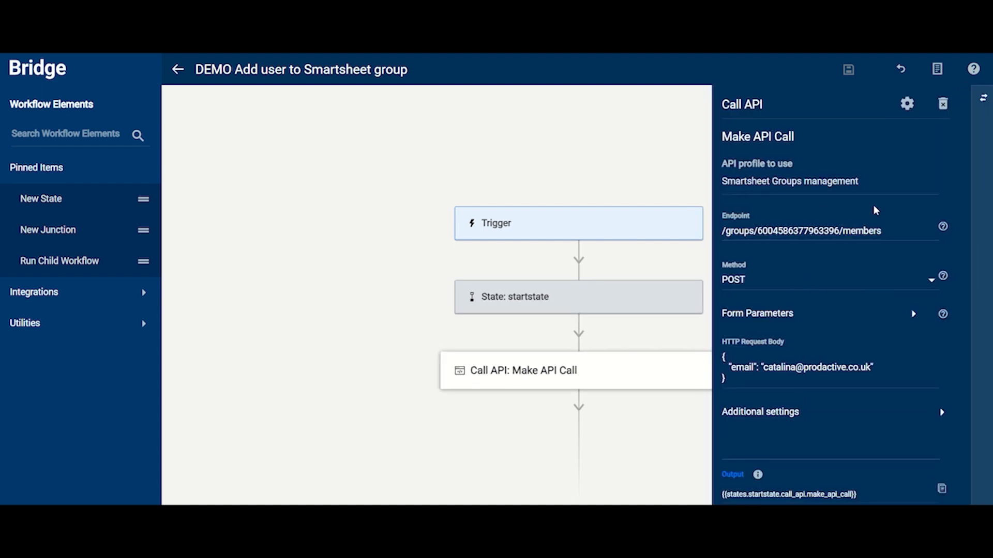
left_click(847, 231)
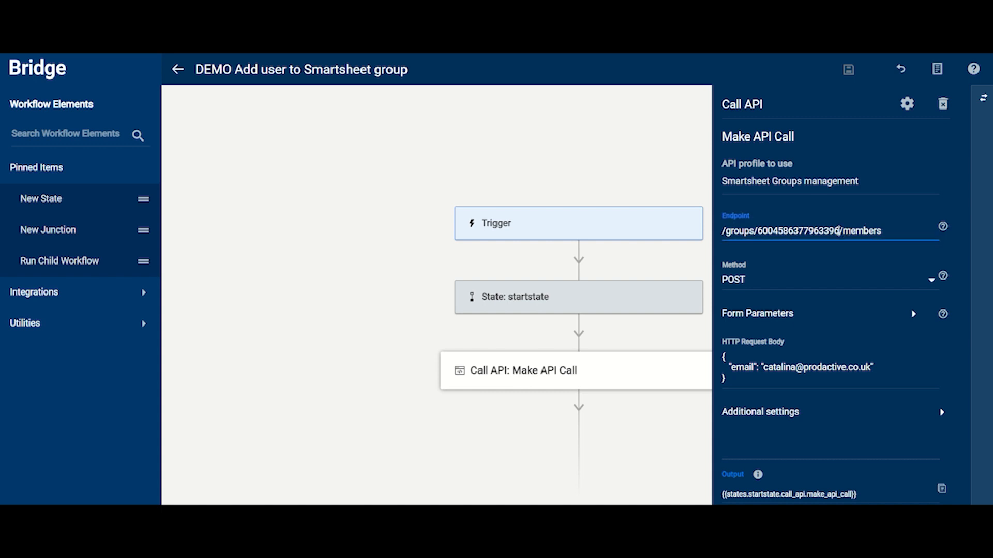
left_click_drag(839, 230, 781, 228)
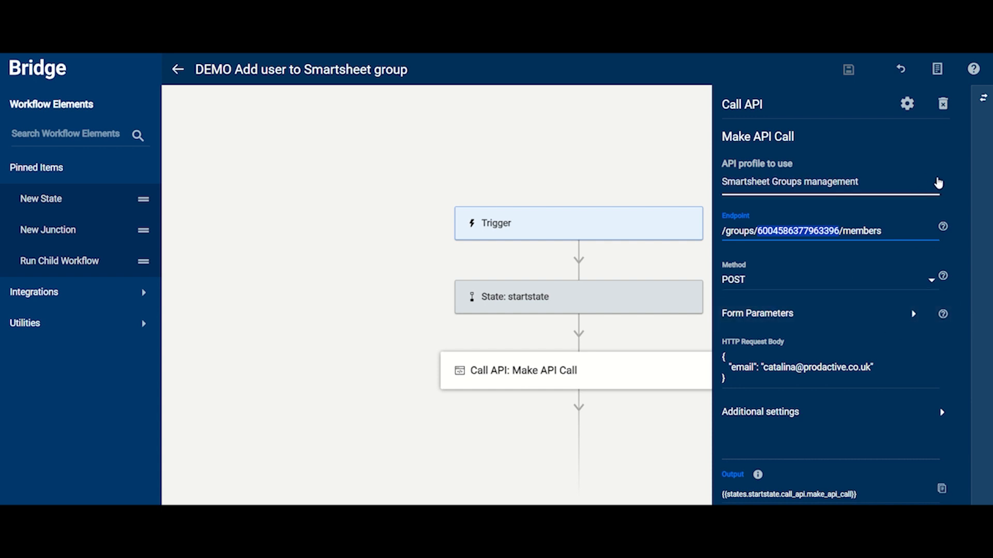
key("ctrl+v")
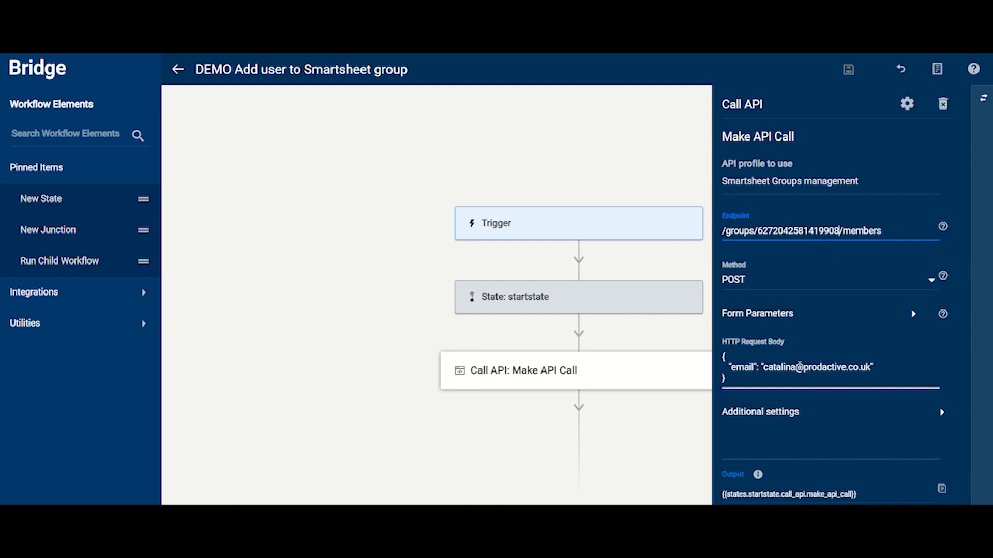
left_click(848, 70)
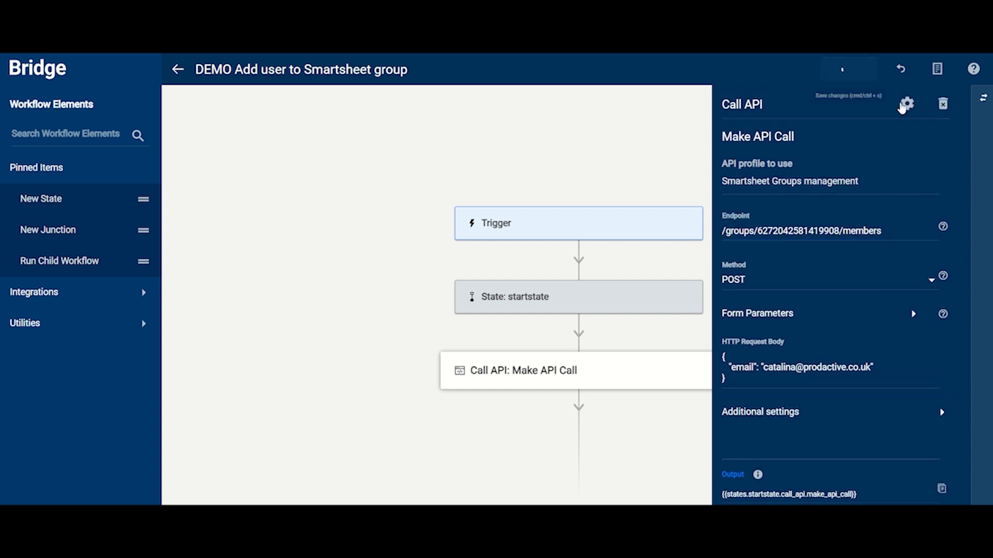
Step: Run the DEMO Add user to Smartsheet group workflow and refresh the run log
left_click(983, 103)
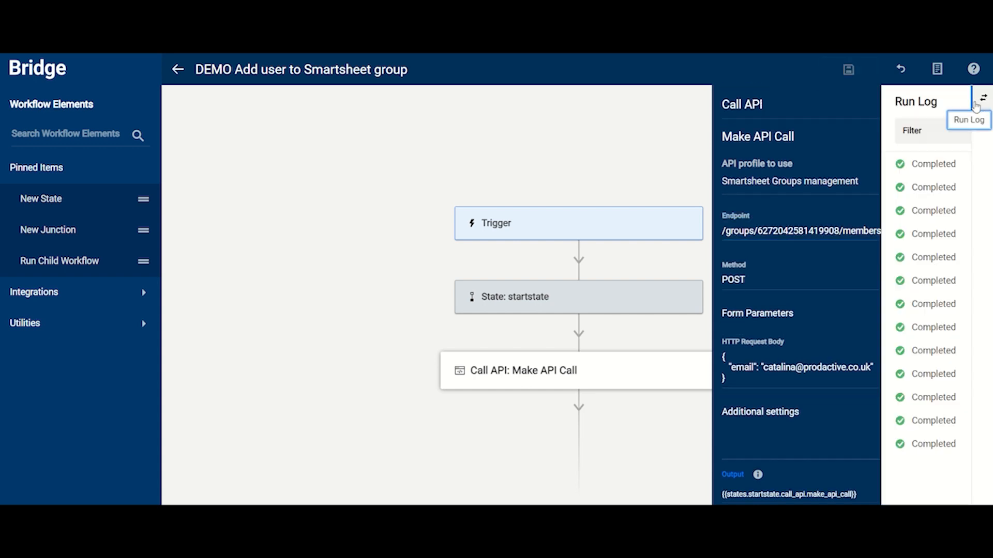
left_click(920, 134)
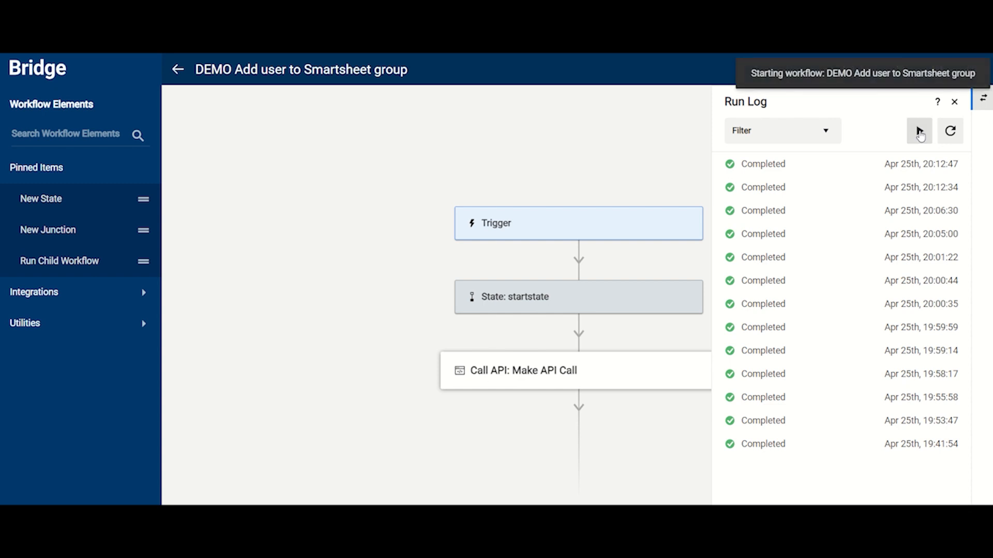
left_click(952, 135)
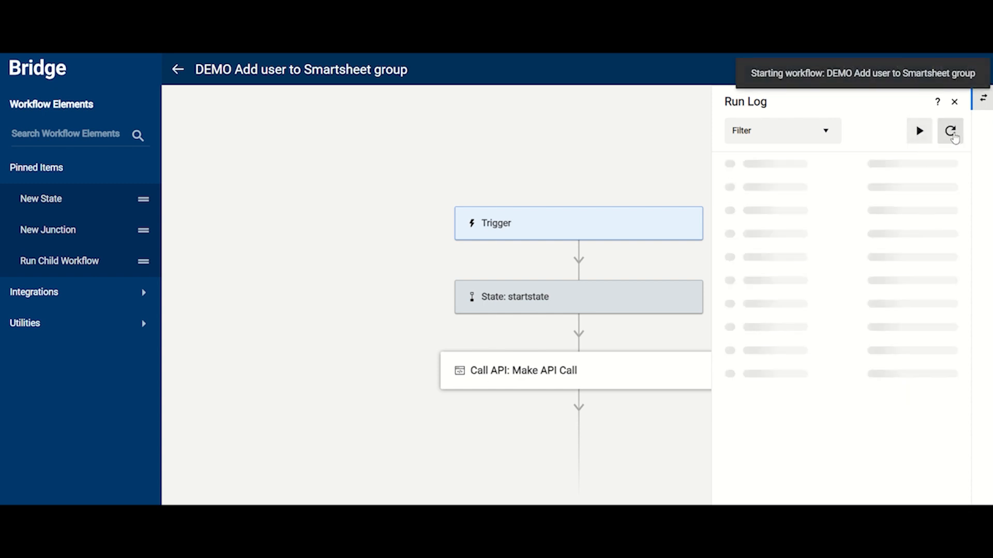
left_click(952, 138)
left_click(950, 138)
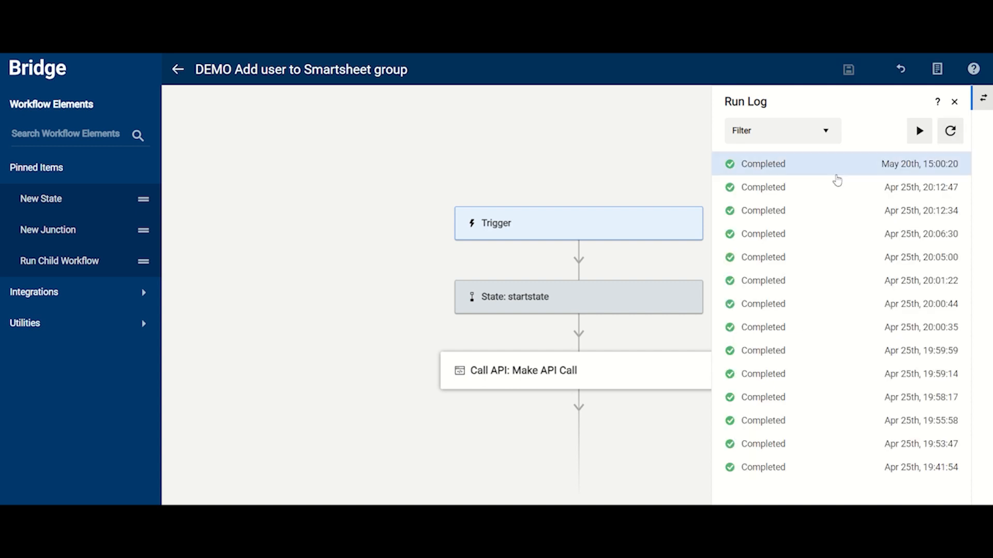
Step: Inspect the response and result of the Make API Call in the newest Add user run
left_click(832, 173)
left_click(727, 224)
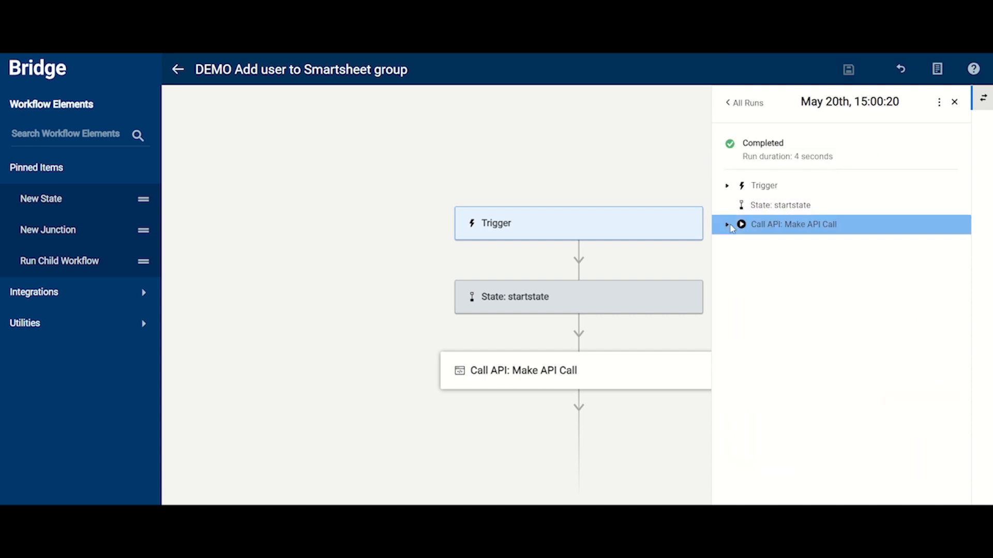
left_click(753, 262)
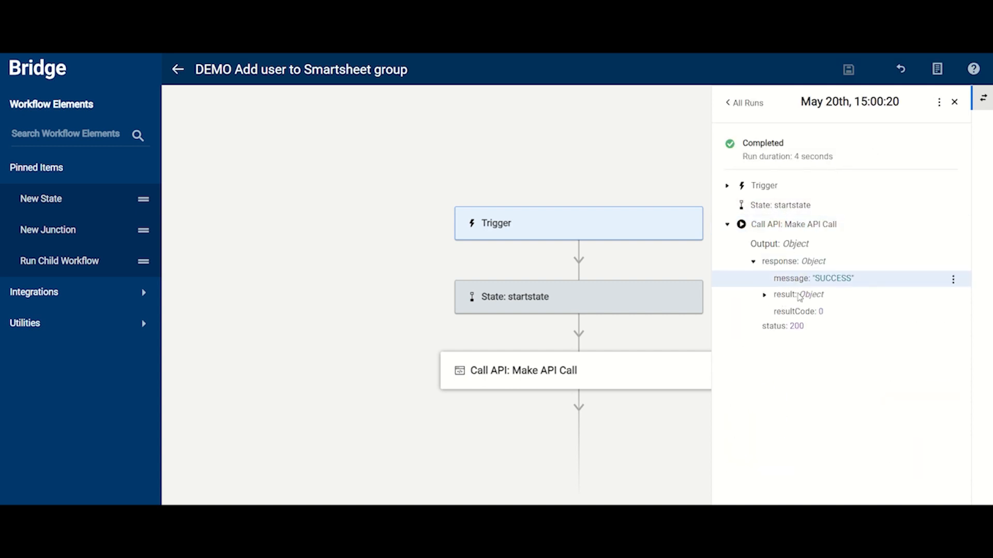
left_click(764, 295)
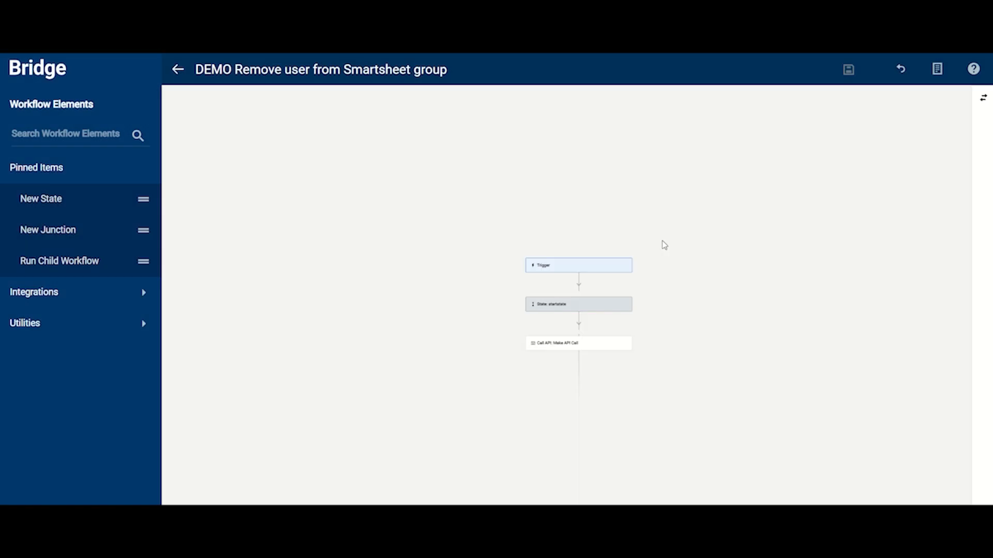
Step: Replace the group ID in the Remove user workflow's DELETE call endpoint with the copied ID and save the workflow
left_click(982, 98)
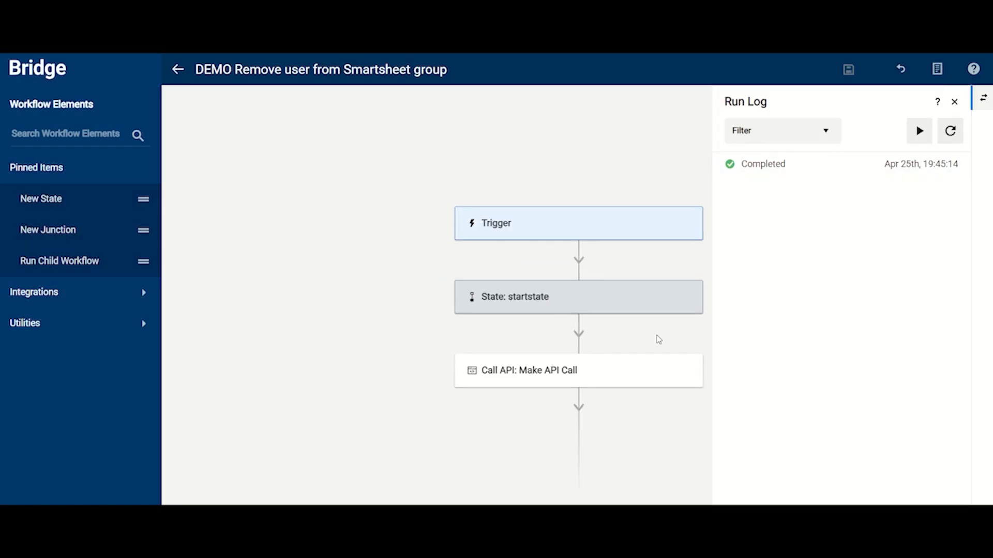
left_click(626, 368)
left_click(758, 228)
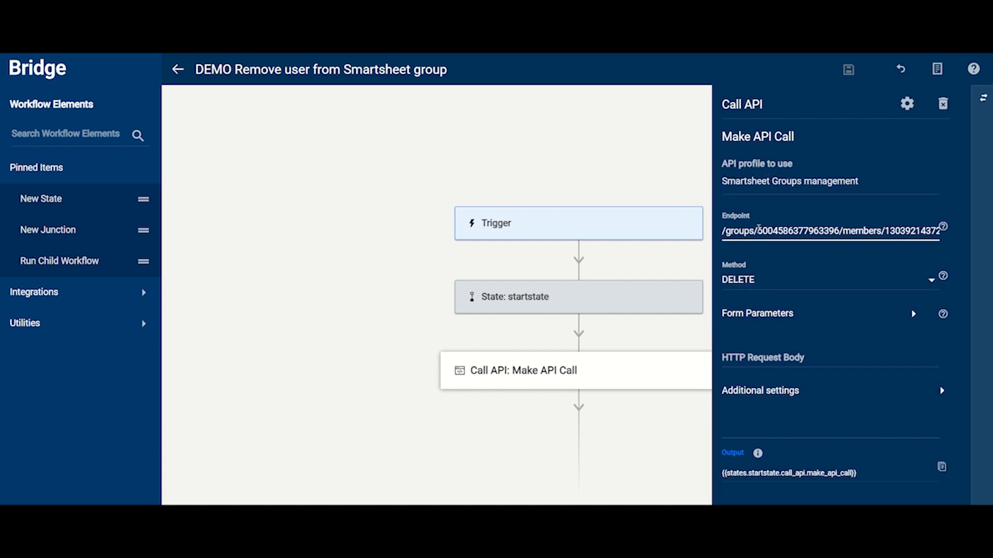
left_click_drag(758, 228, 839, 234)
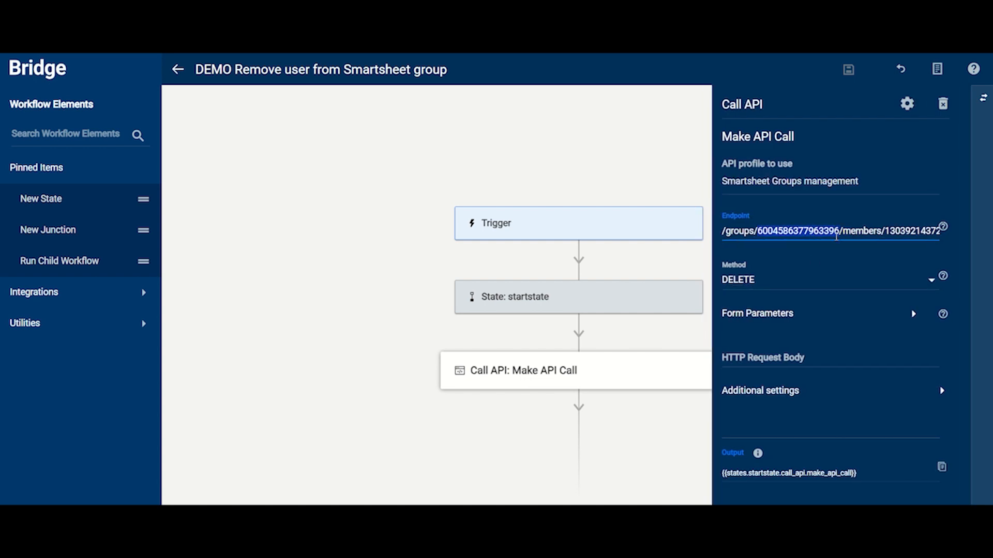
key("ctrl+v")
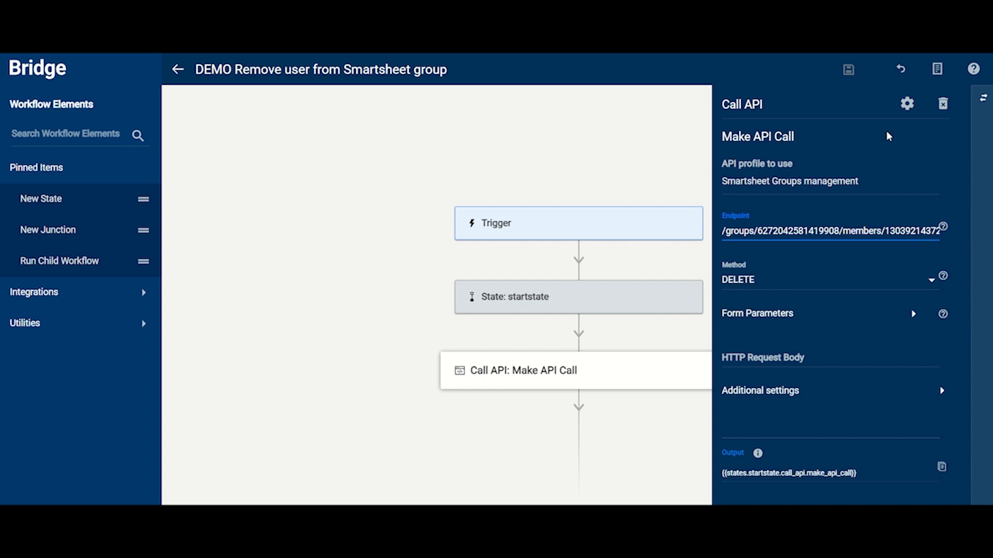
left_click(851, 73)
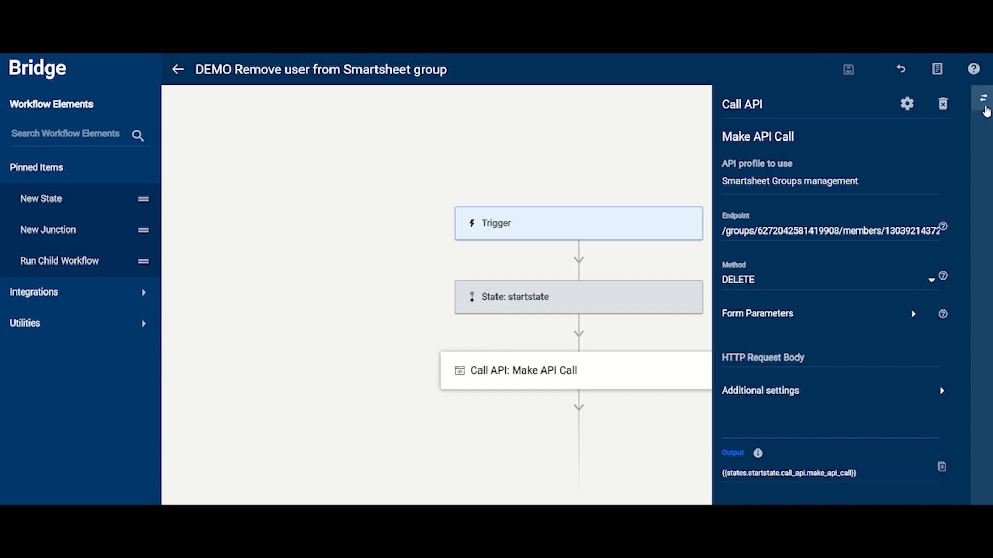
Step: Run the DEMO Remove user from Smartsheet group workflow and refresh the run log
left_click(985, 109)
left_click(916, 135)
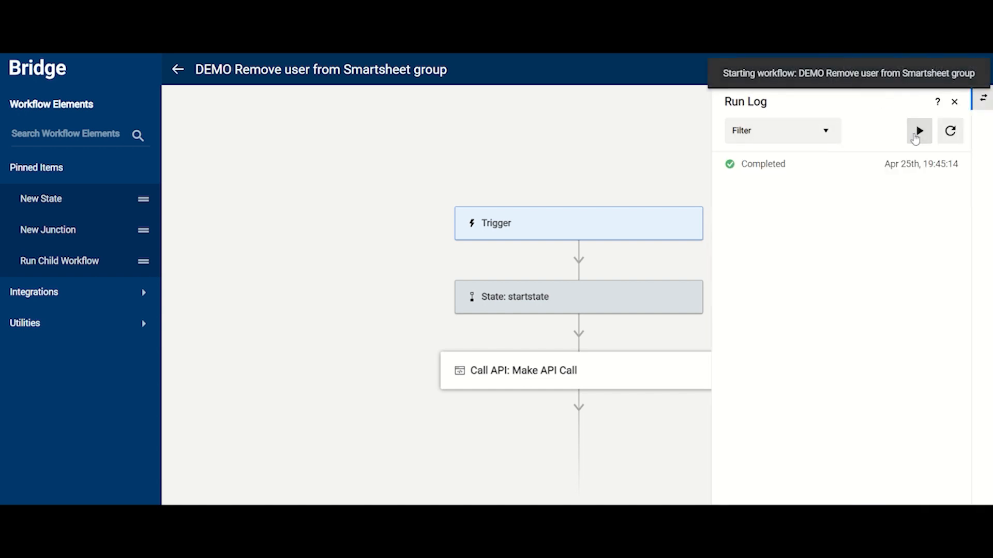
left_click(951, 132)
left_click(952, 132)
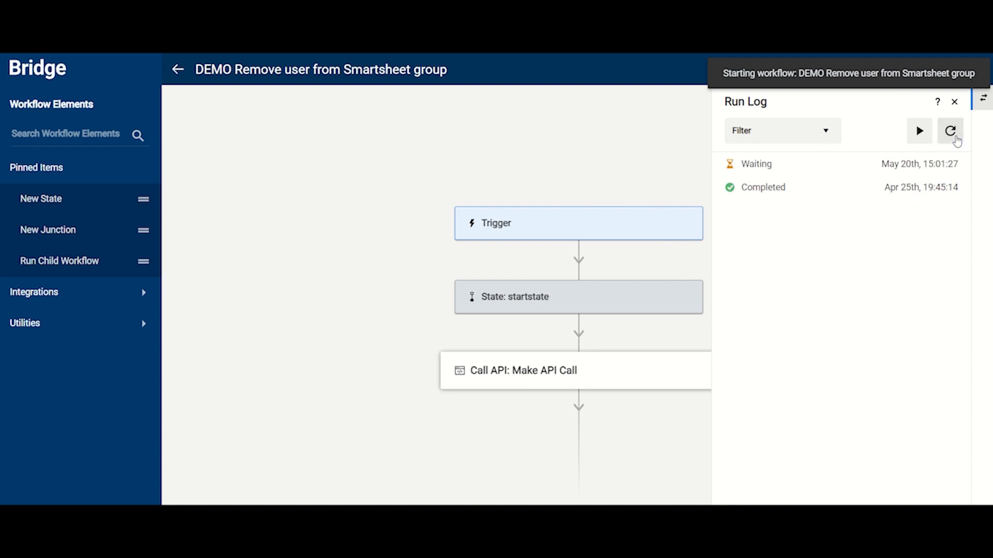
left_click(951, 133)
Step: Inspect the Make API Call response in the newest Remove user run
left_click(833, 165)
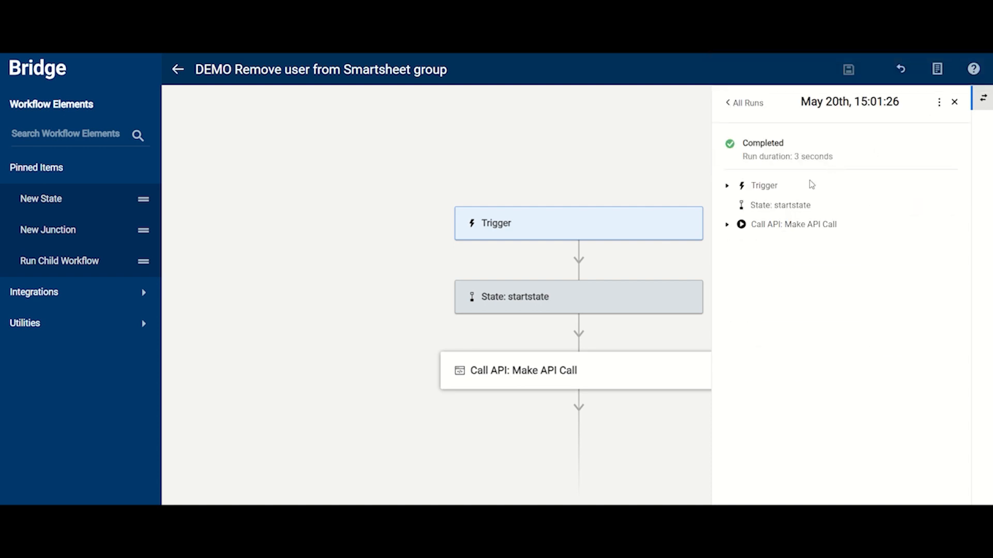
left_click(726, 225)
left_click(753, 261)
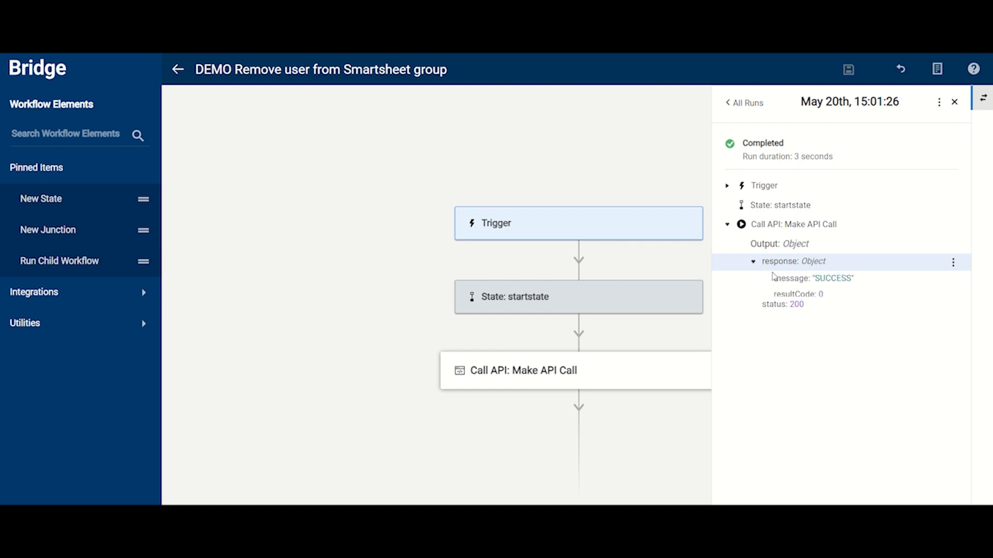